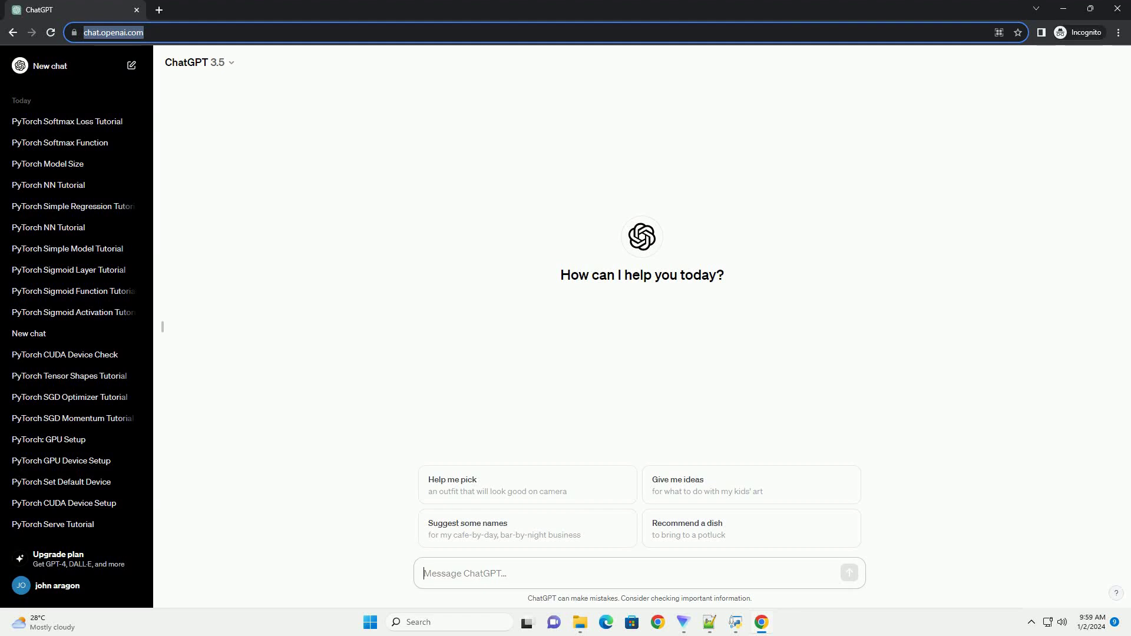
Paste and send the request for a PyTorch softmax-with-temperature tutorial with code examples
{"action": "type", "text": "write an informative tutorial about pytorch softmax with temperature with code example"}
{"action": "key", "text": "Return"}
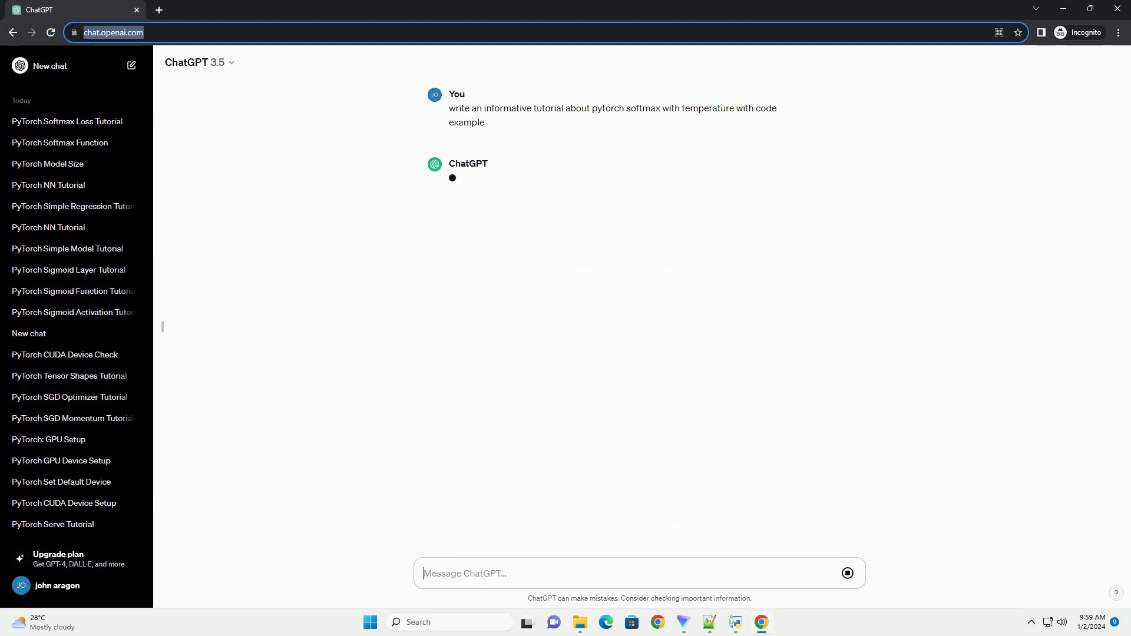